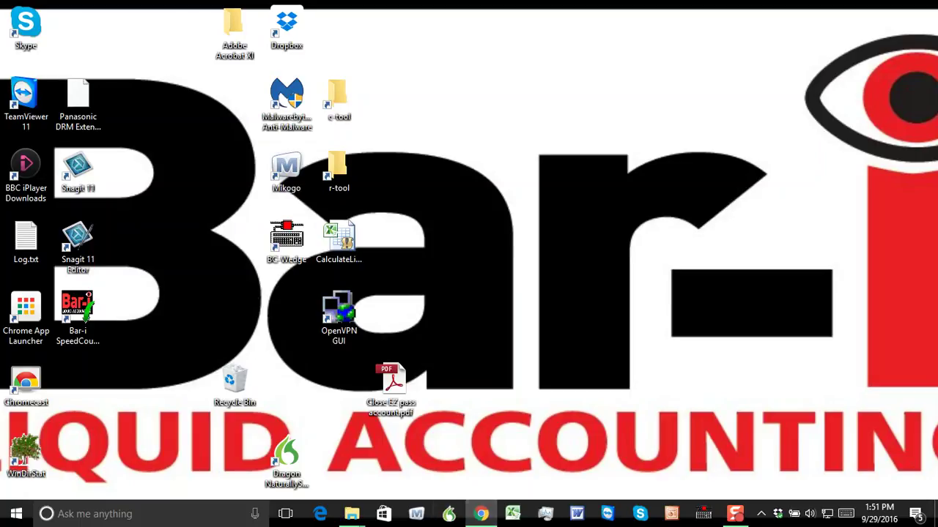
# In a maximized Chrome, search 'bar-i get speed count' in a new tab and open the Speed Count result.
pyautogui.click(480, 513)
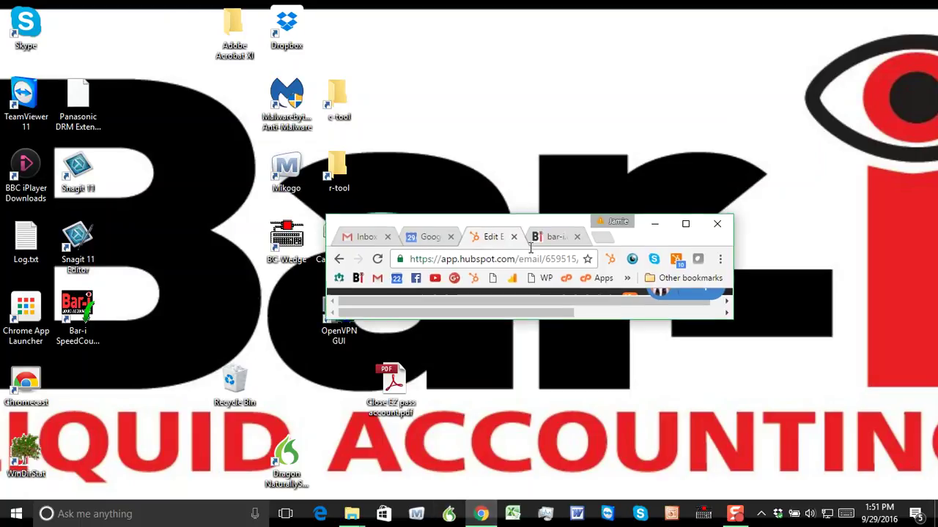
pyautogui.click(682, 220)
pyautogui.click(552, 11)
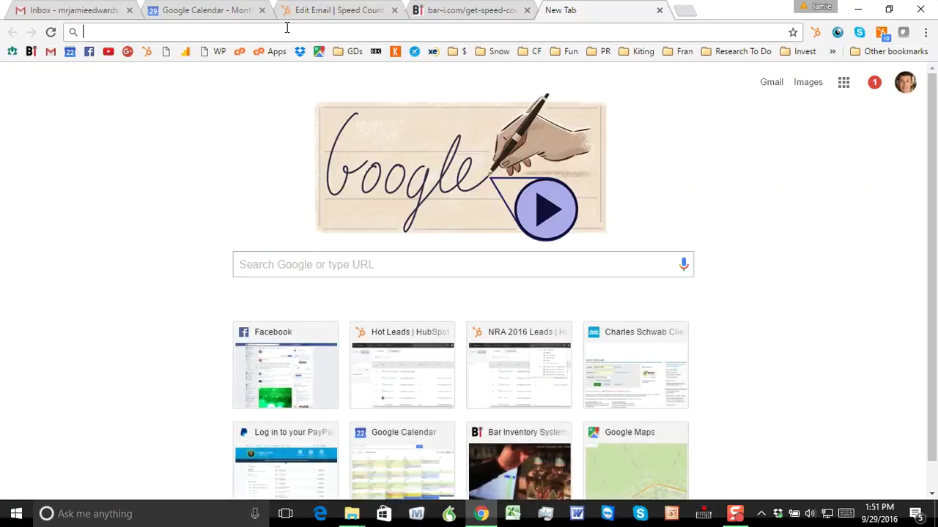
pyautogui.write('bar-i get sp')
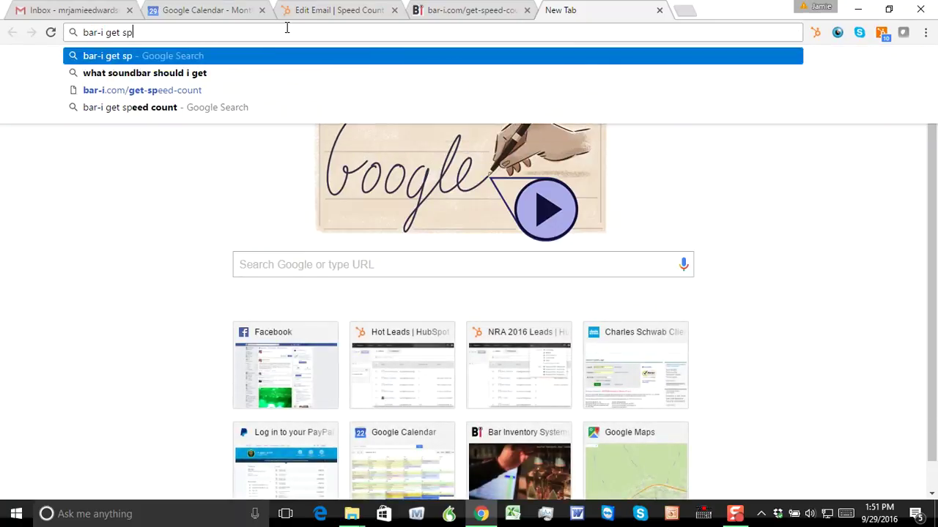
pyautogui.write('eed count')
pyautogui.press('Return')
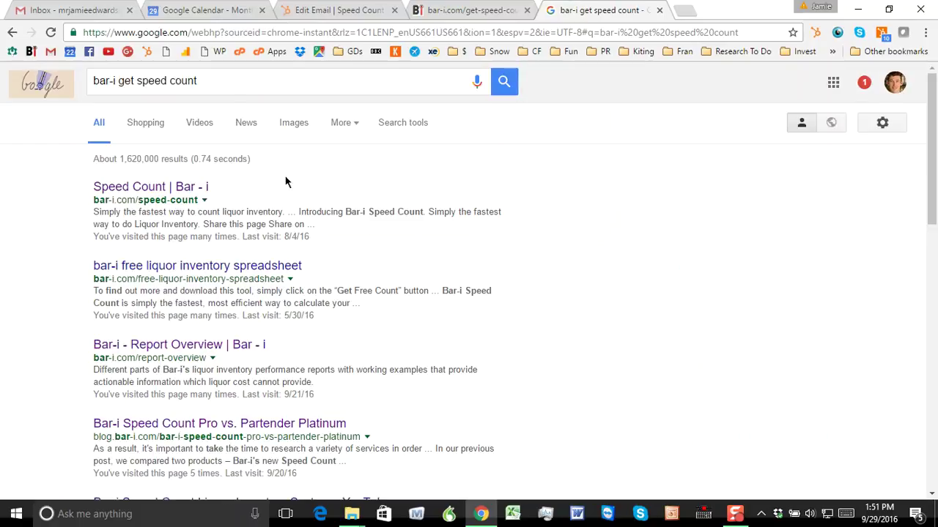
pyautogui.click(156, 192)
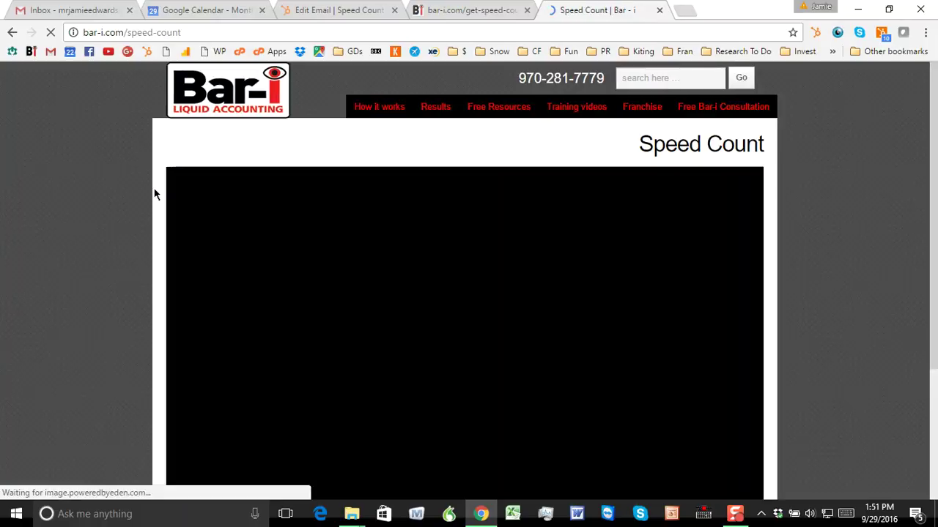
# Go to the GET SPEED COUNT page and jump to its Download Speed Count section.
pyautogui.scroll(-1, 936, 227)
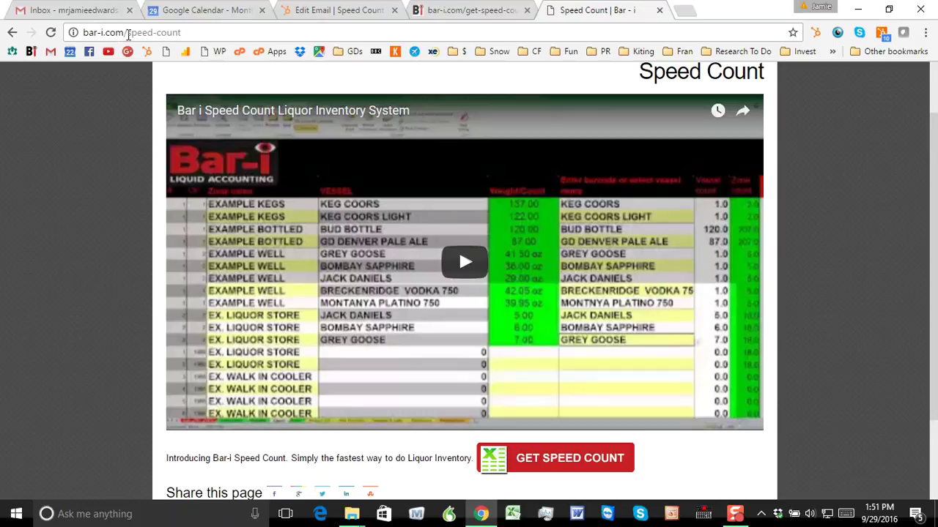
pyautogui.click(129, 33)
pyautogui.click(129, 33)
pyautogui.click(580, 460)
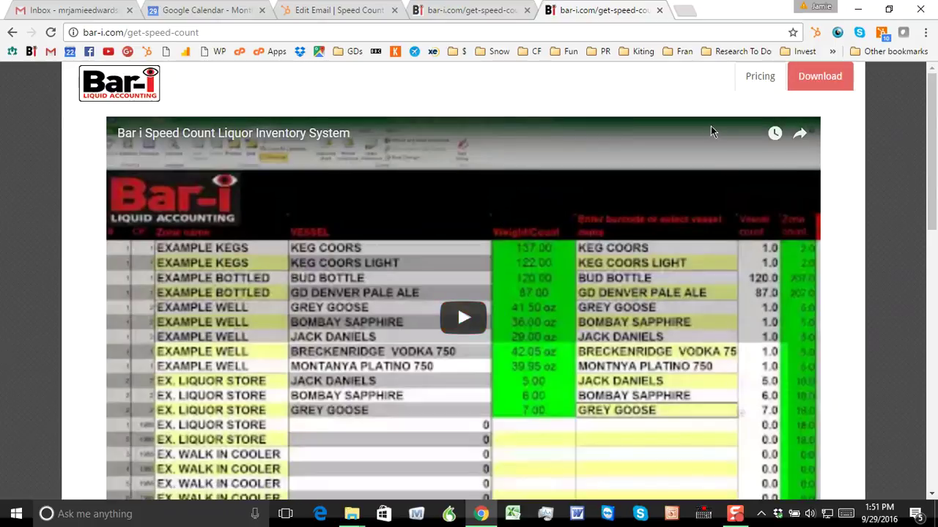
pyautogui.click(821, 80)
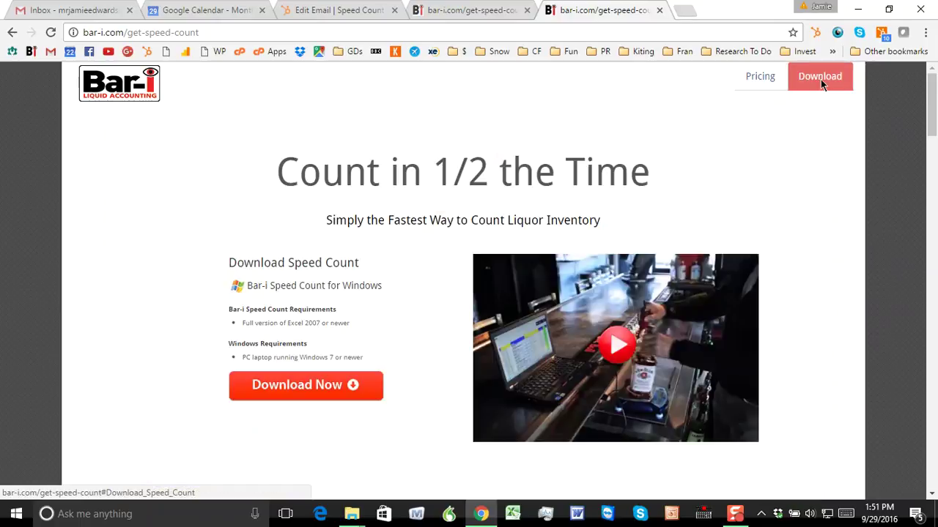
# Download Bar-iSpeedCountSetup.exe into Downloads, replacing the old file, and open it when finished.
pyautogui.click(308, 384)
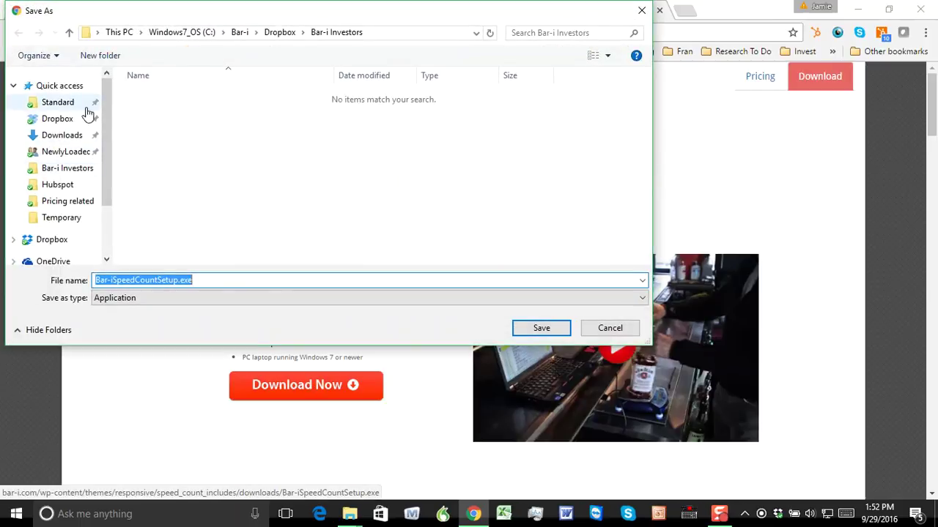
pyautogui.click(73, 138)
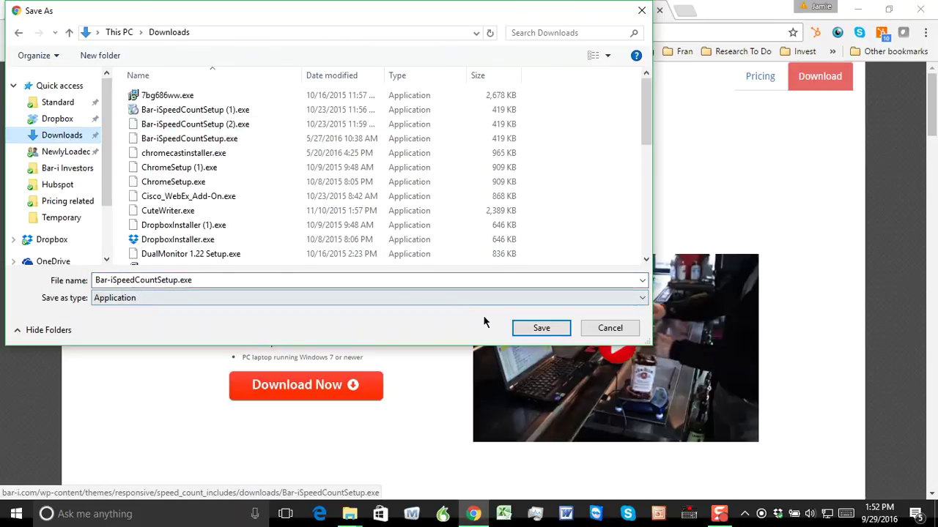
pyautogui.click(523, 330)
pyautogui.click(504, 261)
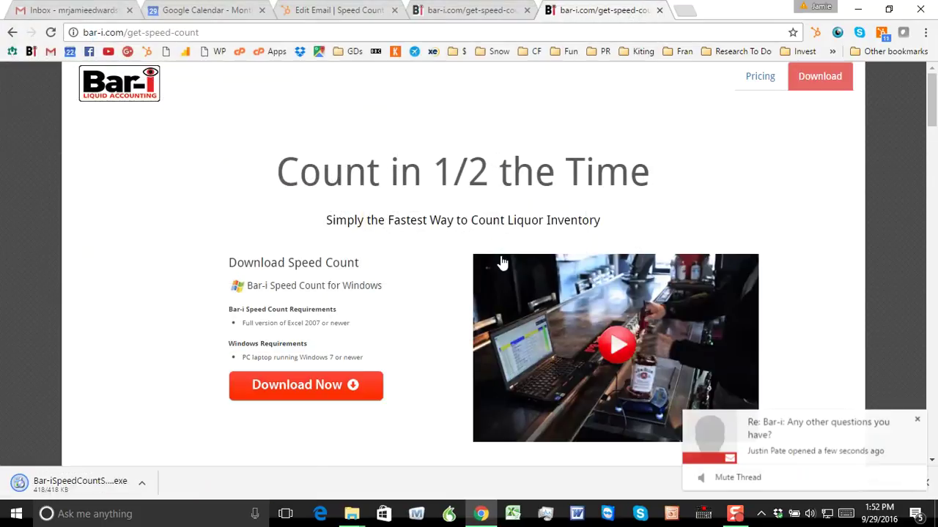
pyautogui.click(145, 483)
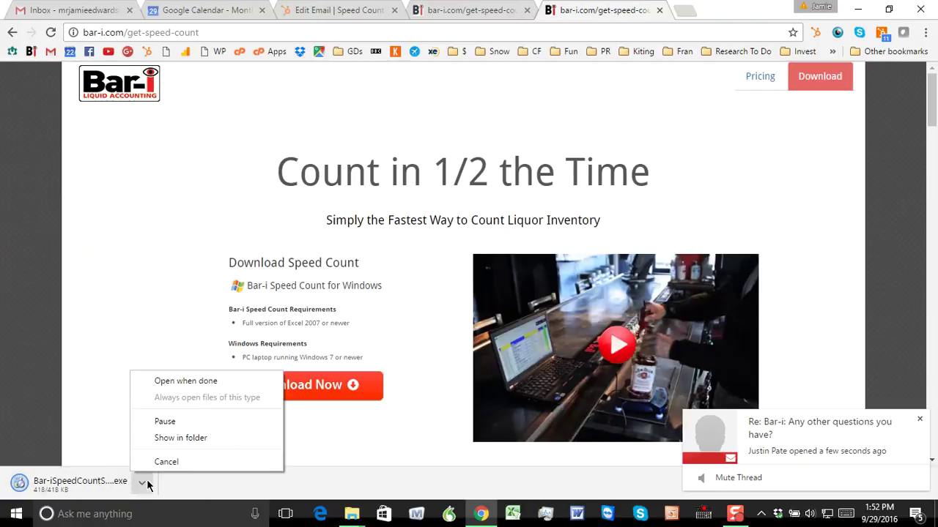
pyautogui.click(186, 381)
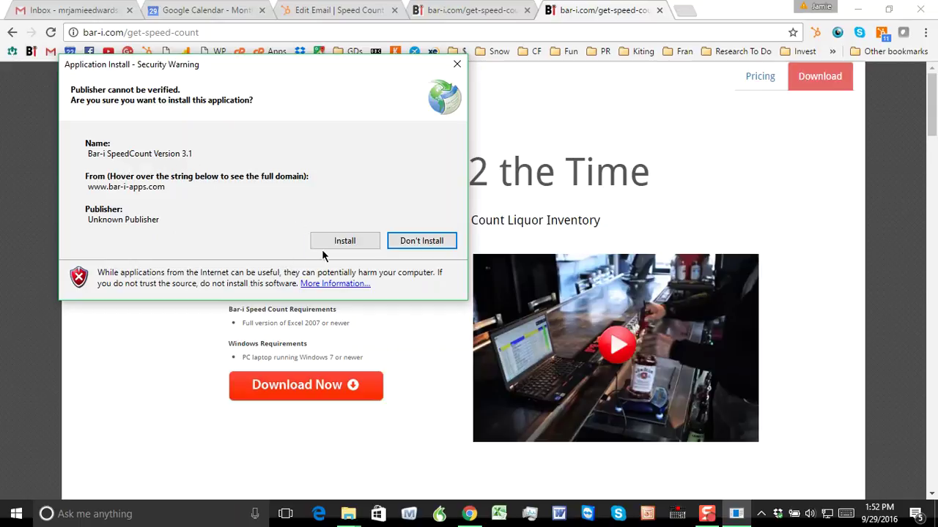
# Install Bar-i SpeedCount Version 3.1, agree to its online communication terms, and show the desktop.
pyautogui.click(351, 240)
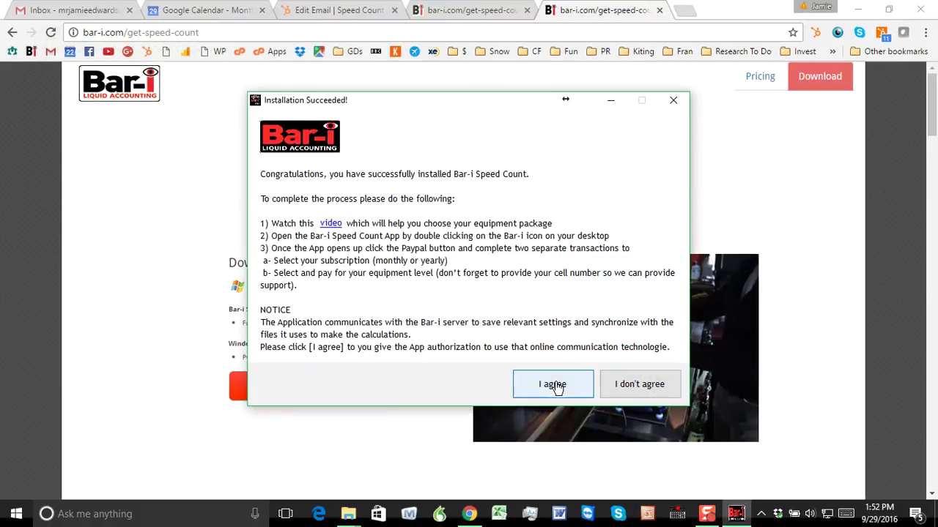
pyautogui.click(555, 387)
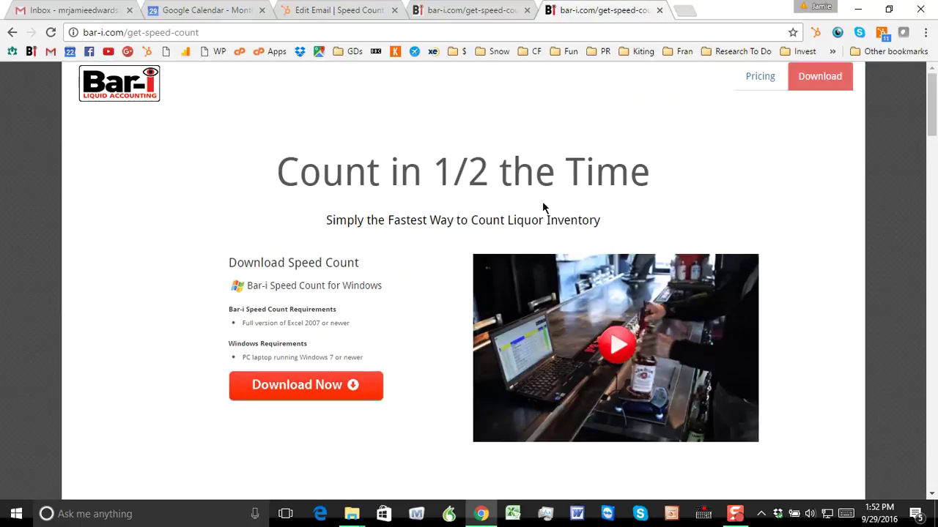
pyautogui.press('super+d')
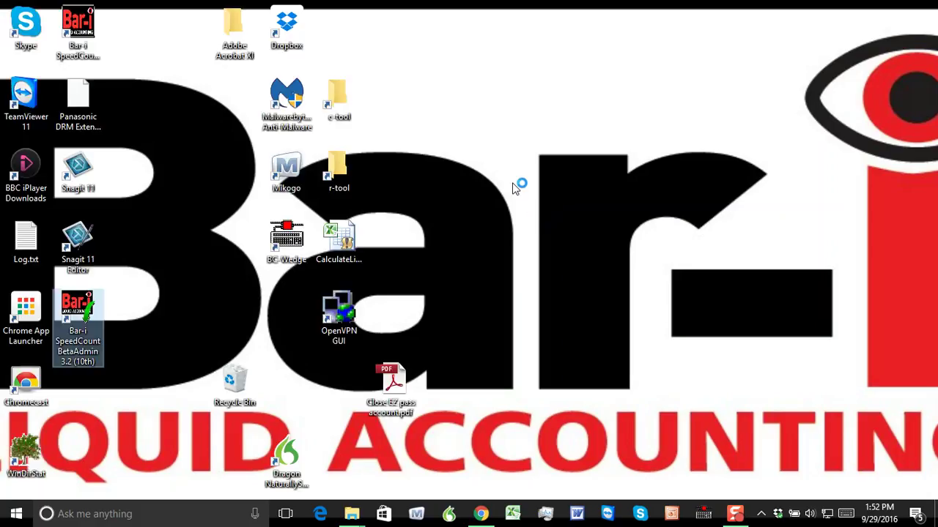
# Move the Bar-i SpeedCount Version 3.1 shortcut beside the other icons and launch it.
pyautogui.moveTo(78, 27); pyautogui.dragTo(146, 86)
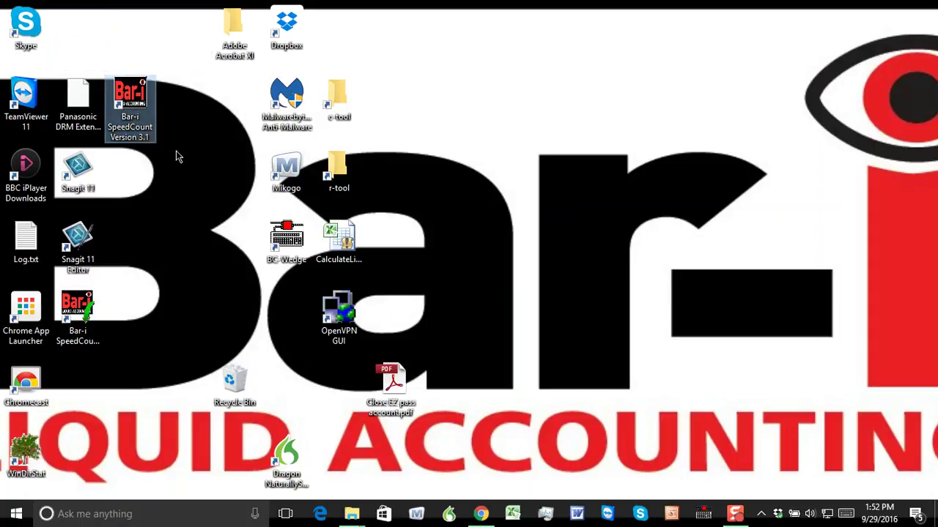
pyautogui.doubleClick(132, 101)
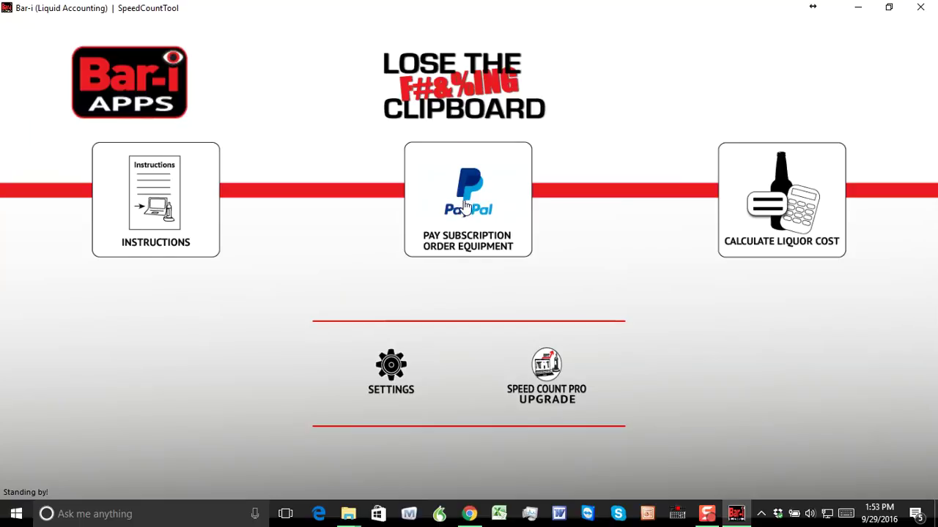
# In the PayPal window, pick the Precision $650.00 USD equipment, enter a cell number, and choose Buy Now.
pyautogui.click(465, 206)
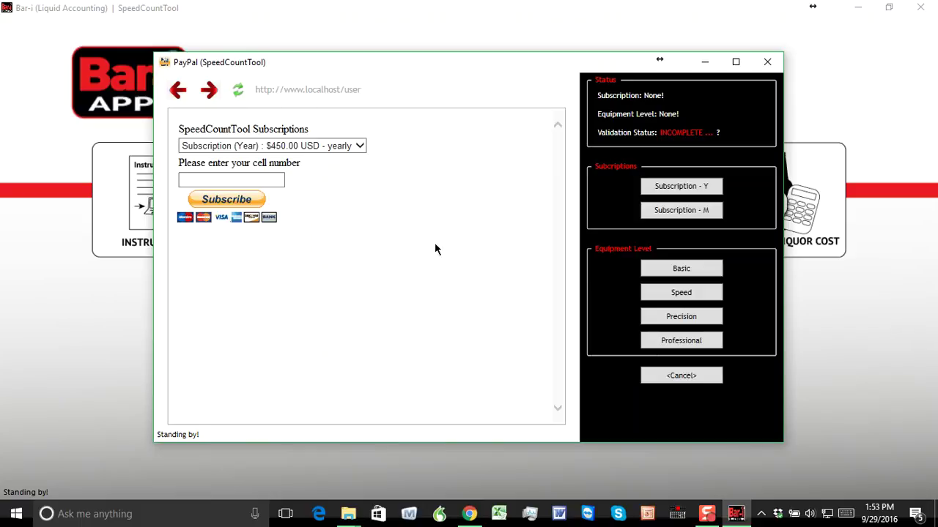
pyautogui.click(670, 322)
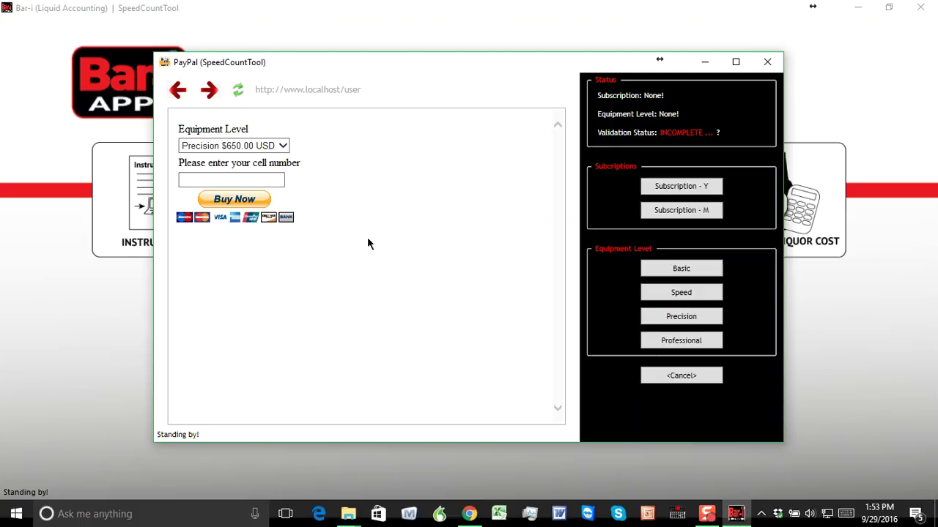
pyautogui.click(252, 181)
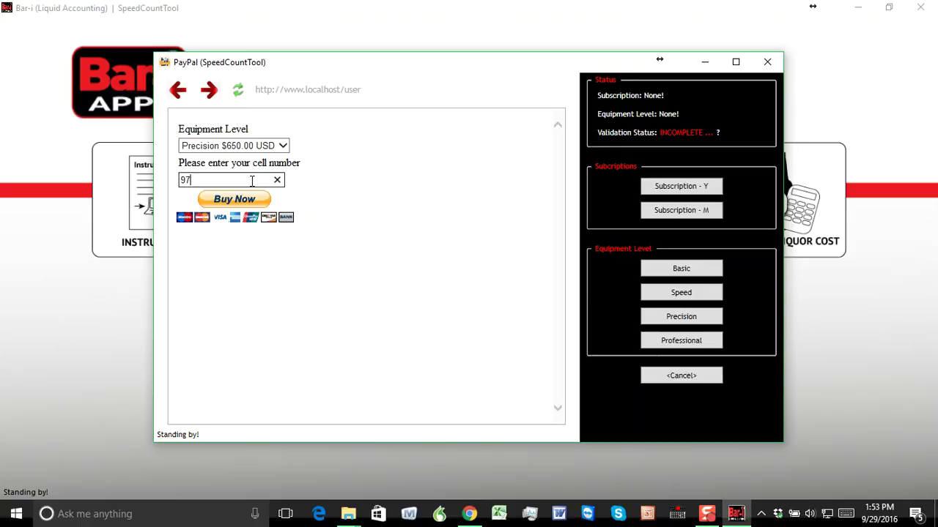
pyautogui.click(233, 205)
# Check the monthly ($50.00) and yearly ($450.00) subscription offers, then close the PayPal window.
pyautogui.click(687, 210)
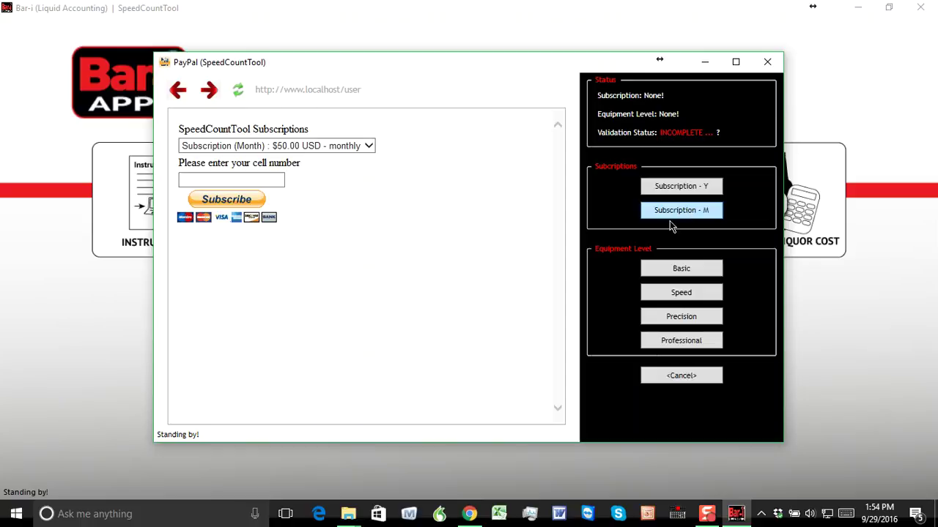
pyautogui.click(266, 182)
pyautogui.click(668, 188)
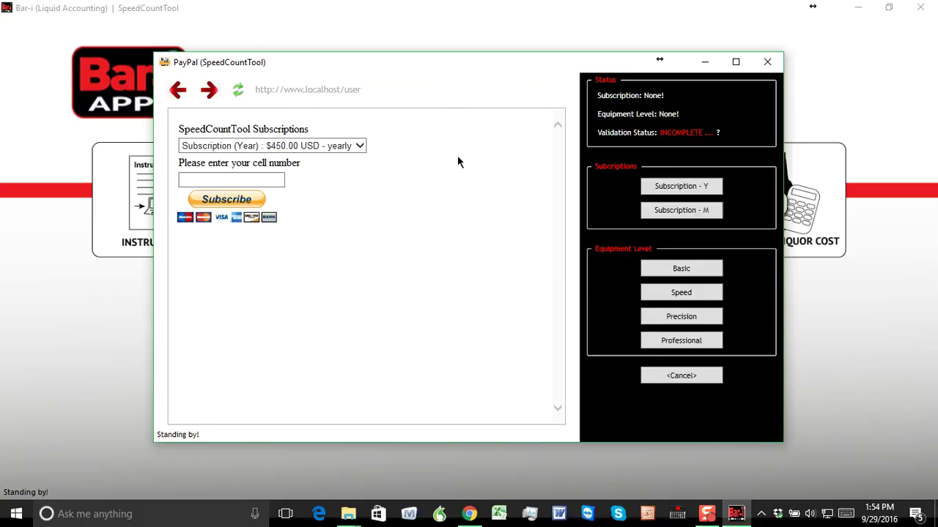
pyautogui.click(768, 63)
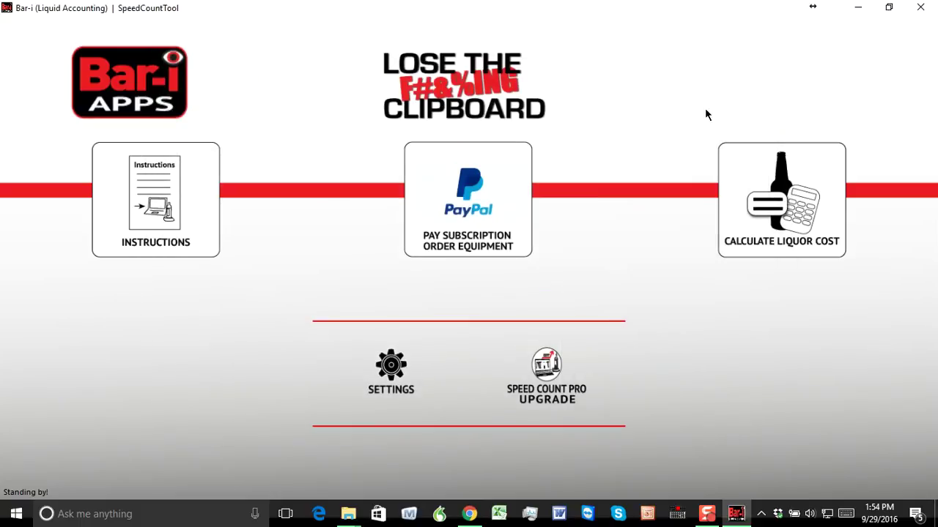
# Open Bar-iSpeedCountGetStartedCountingTool.xlsm from C:\Bar-i\c-tool in Excel.
pyautogui.click(858, 9)
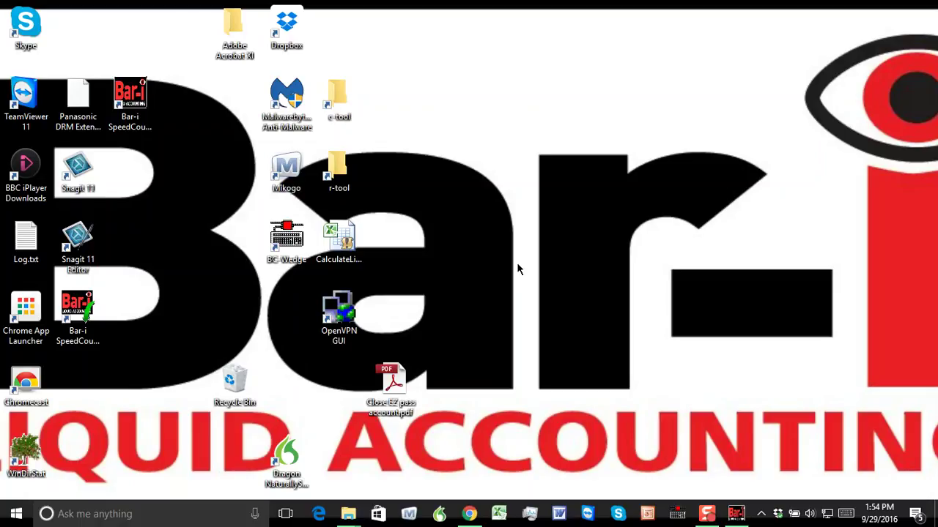
pyautogui.press('super+e')
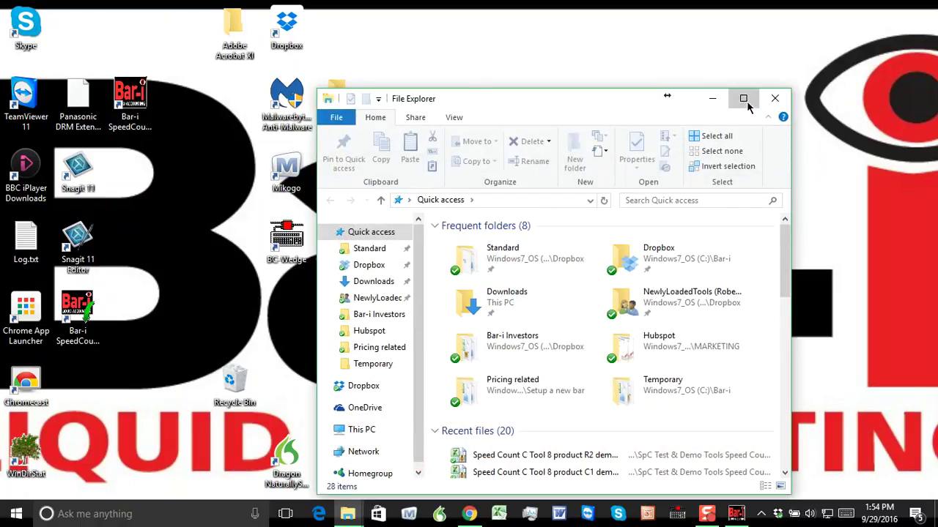
pyautogui.click(743, 98)
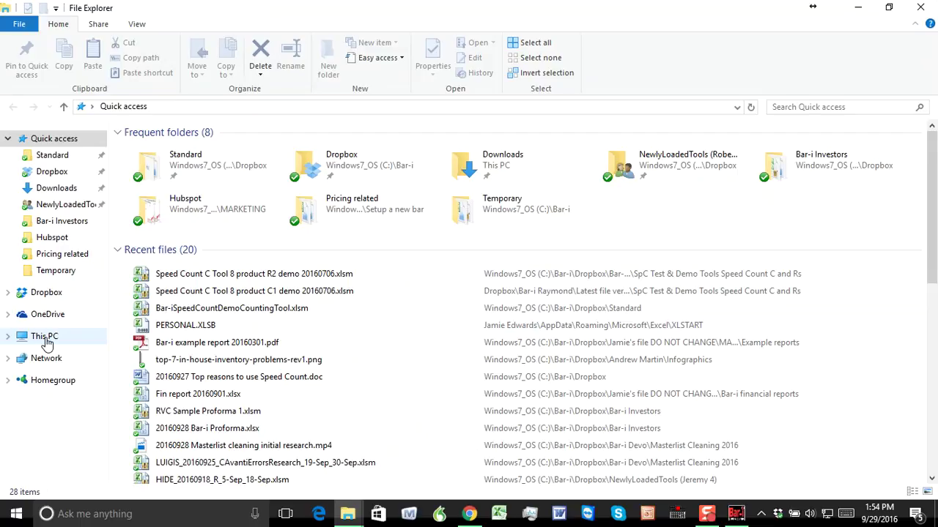
pyautogui.click(45, 338)
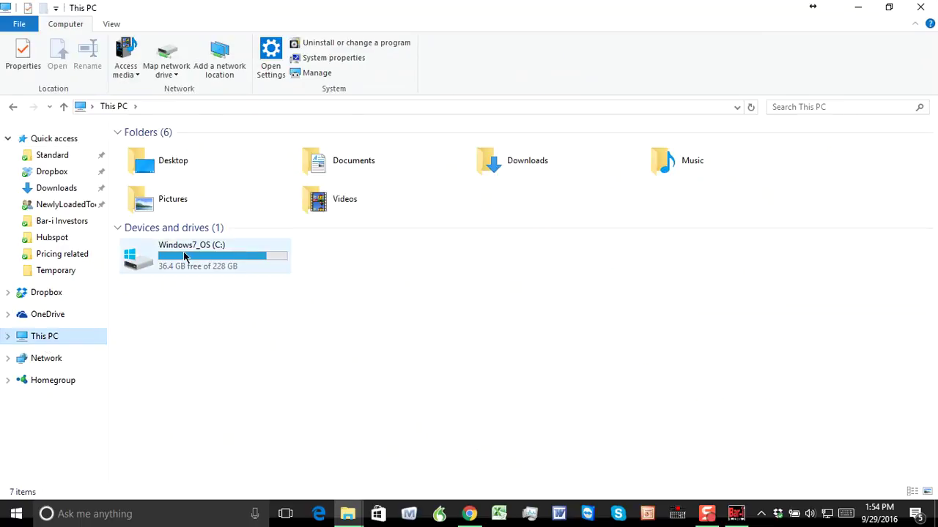
pyautogui.doubleClick(184, 256)
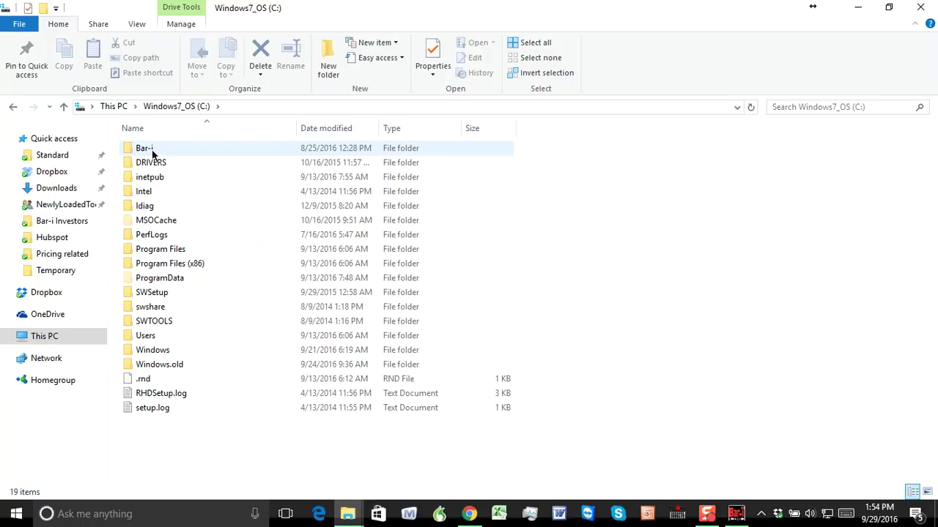
pyautogui.doubleClick(151, 150)
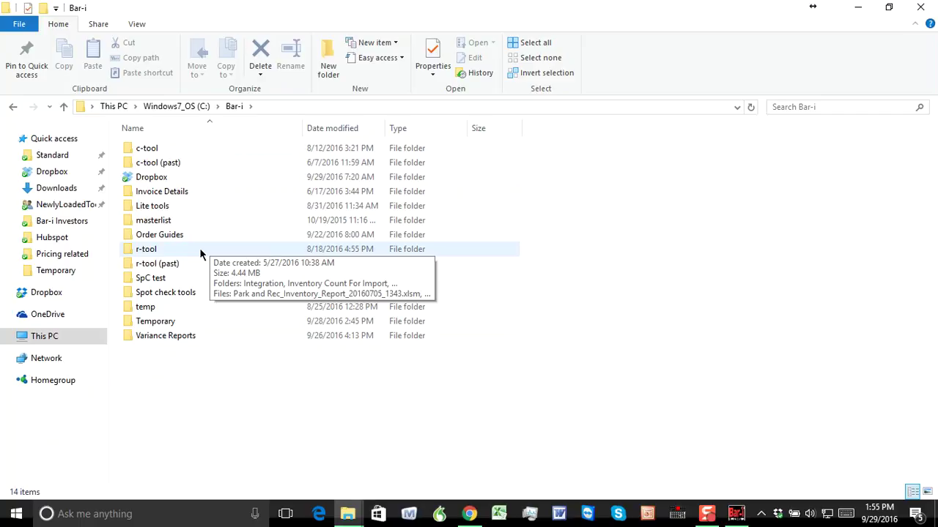
pyautogui.doubleClick(178, 149)
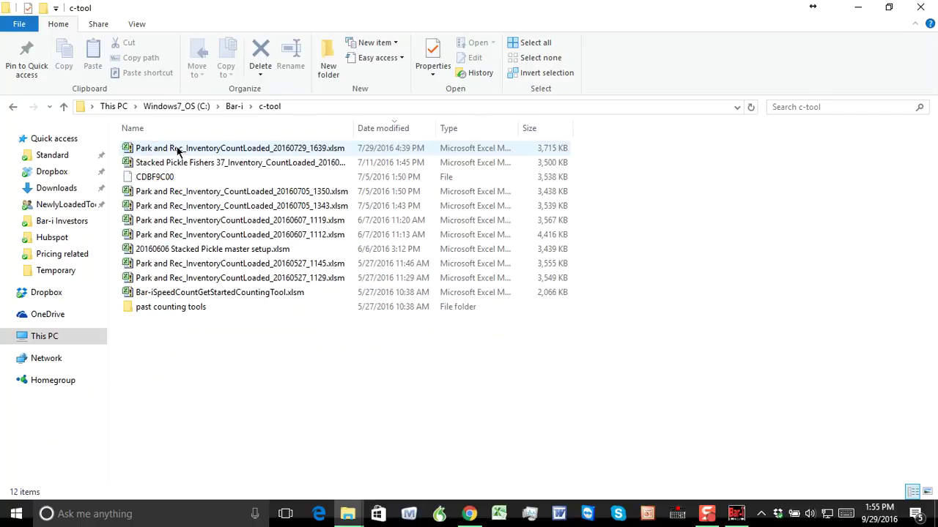
pyautogui.click(277, 294)
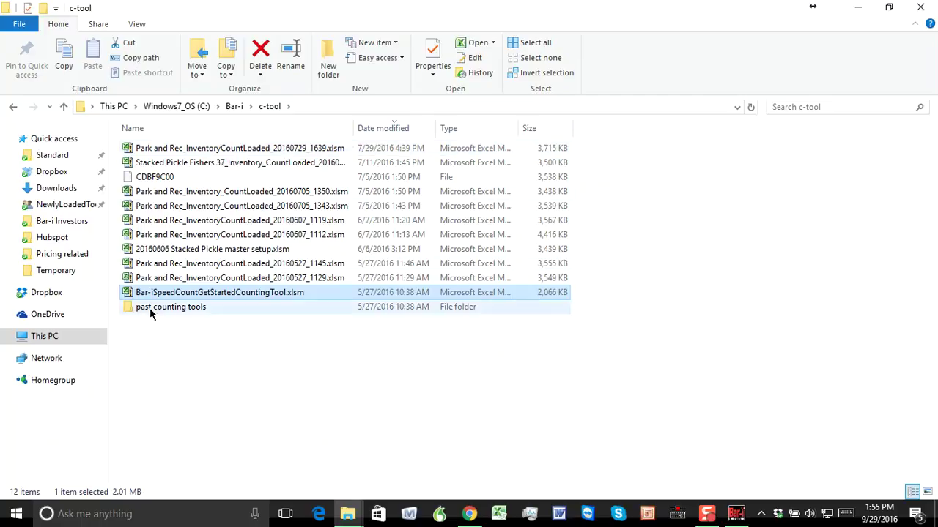
pyautogui.doubleClick(236, 293)
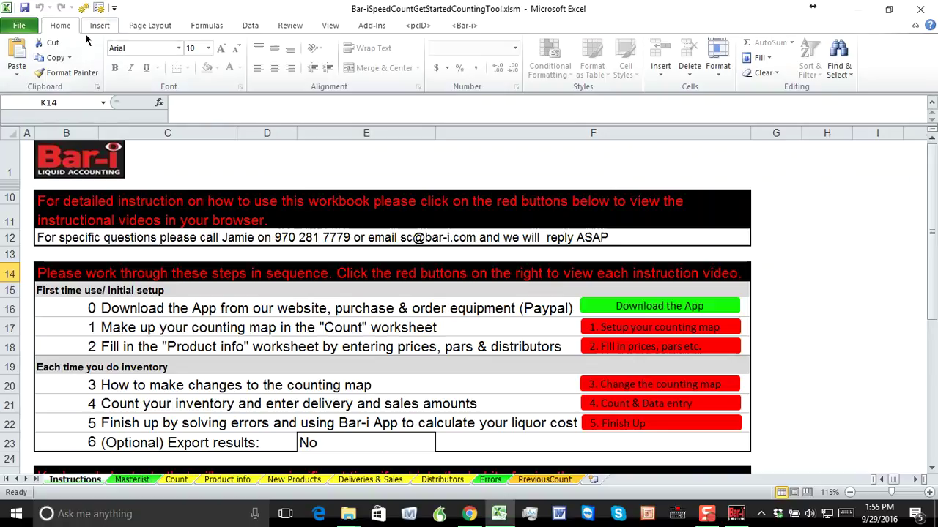
# Open the Save As dialog for the counting tool workbook from the File tab.
pyautogui.click(20, 26)
pyautogui.click(41, 67)
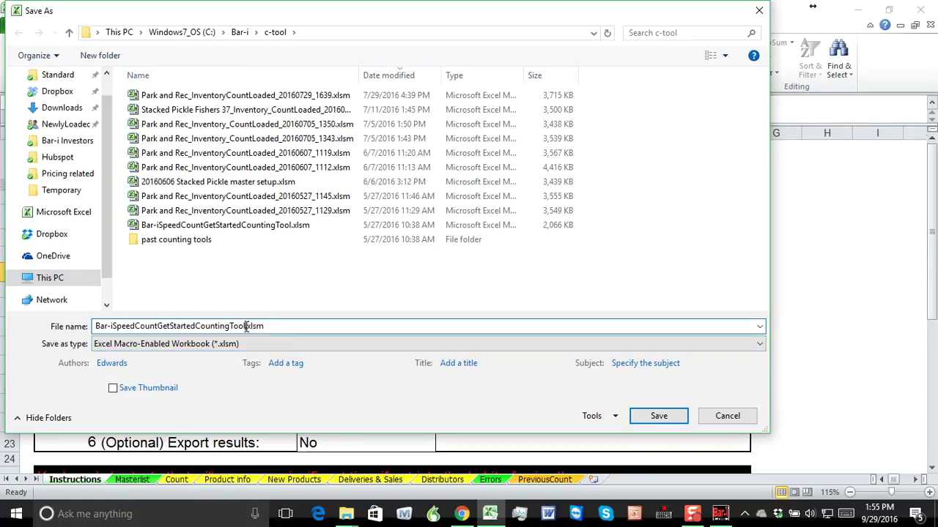
# Save the workbook as '20160929 MyBarName setup tool.xlsm' in the c-tool folder.
pyautogui.moveTo(246, 326); pyautogui.dragTo(73, 320)
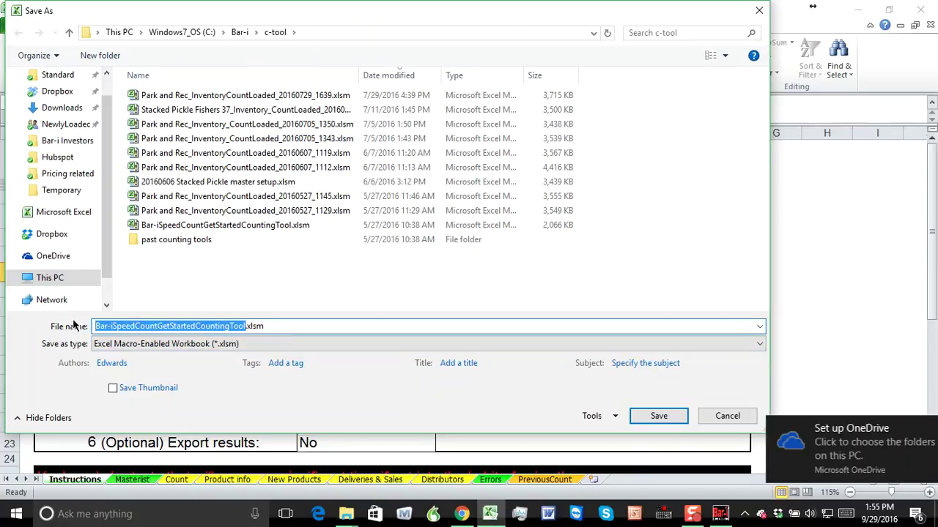
pyautogui.write('201609')
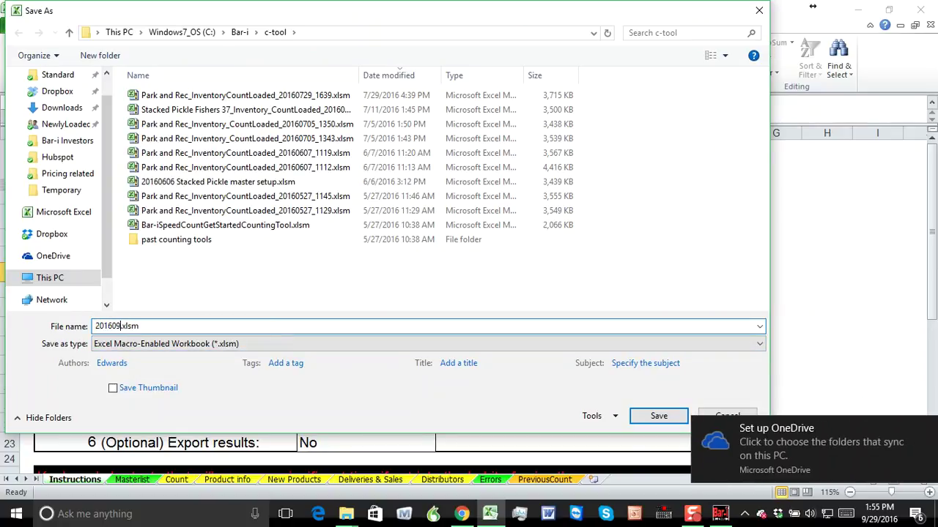
pyautogui.write('29 MyBarName')
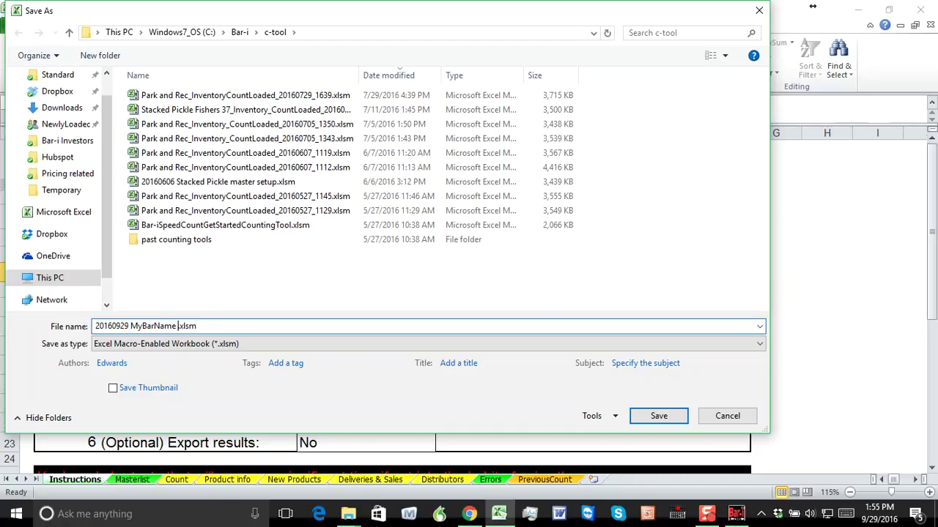
pyautogui.write(' setup tool')
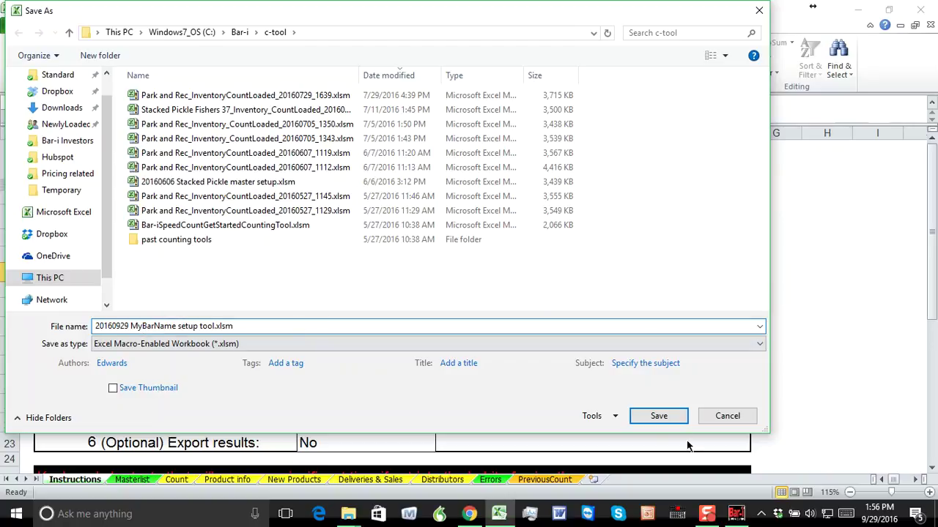
pyautogui.click(658, 416)
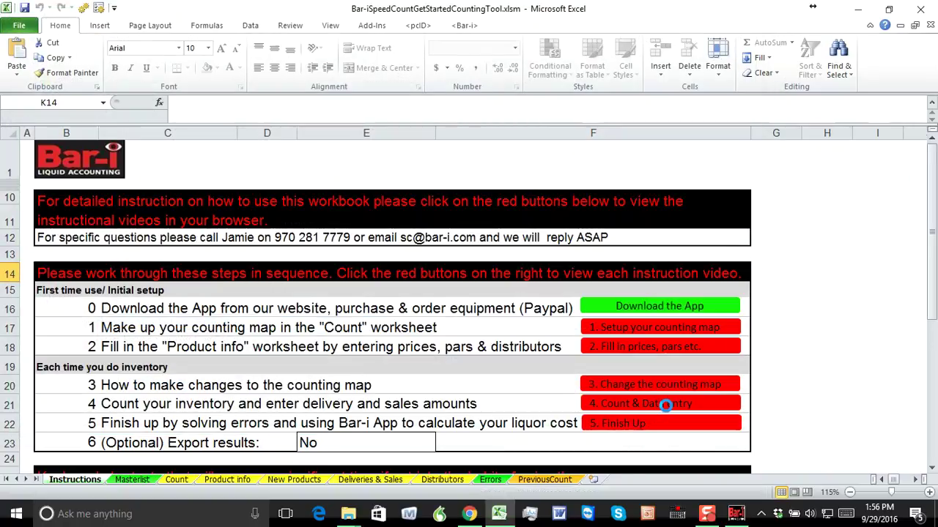